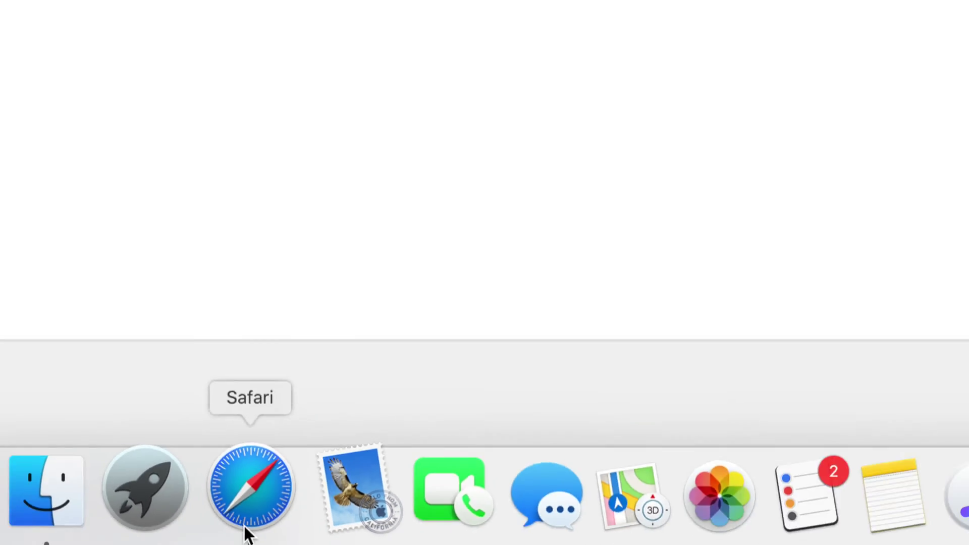
Step: Search Google for 'google chrome' and open the 'Google Chrome | Download Chrome Today' result
click(246, 530)
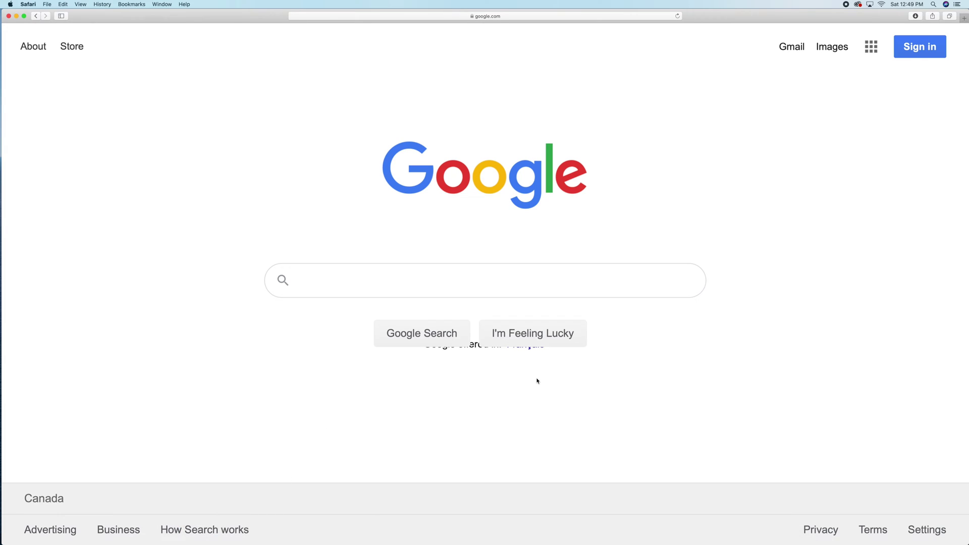
click(375, 283)
text(google chro)
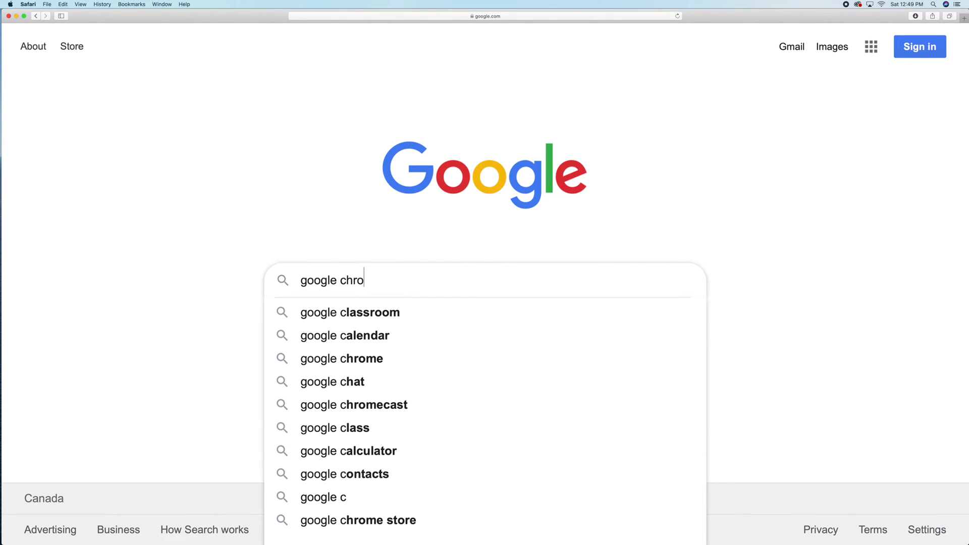
text(me)
key(Return)
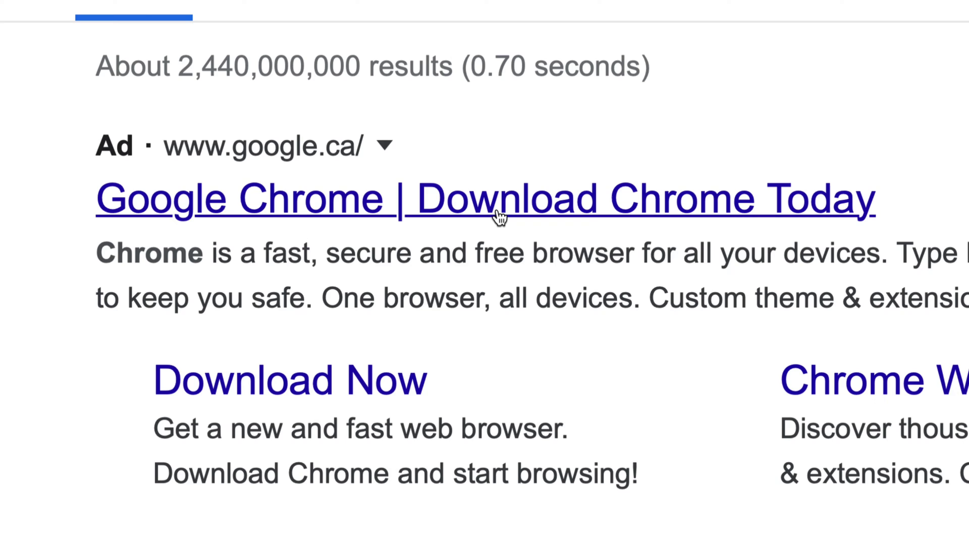
click(496, 216)
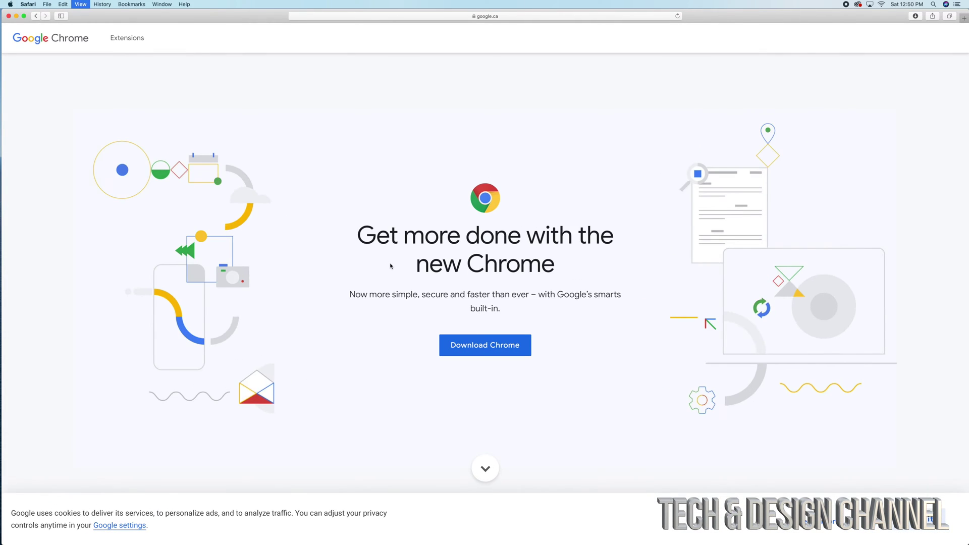
Step: Zoom the page in, download Chrome for Mac with terms accepted, and close the cookie banner
key(super+equal)
key(super+equal)
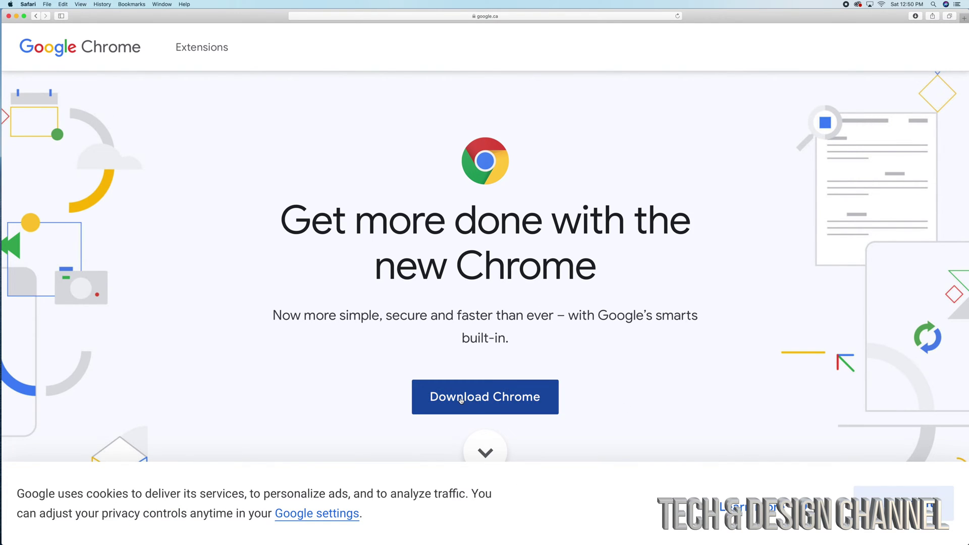
click(479, 398)
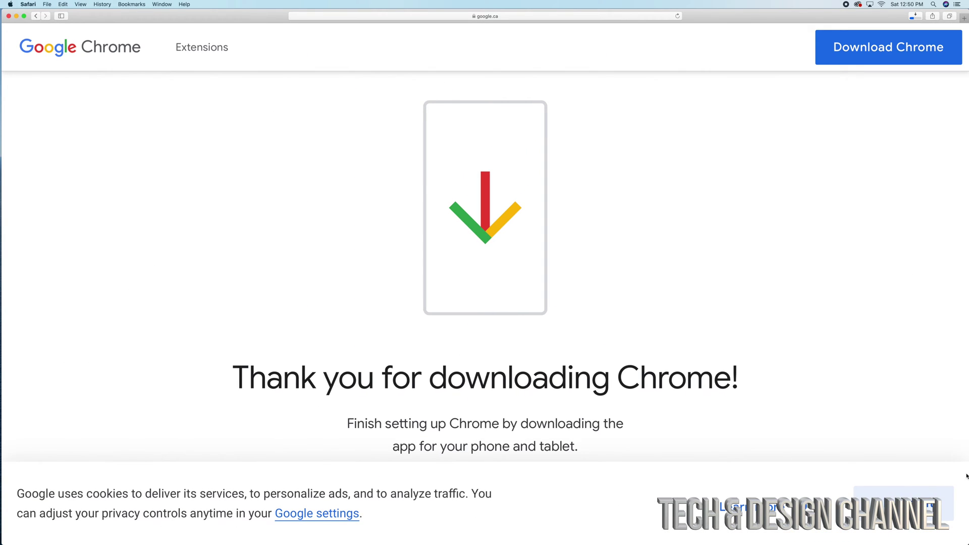
click(882, 506)
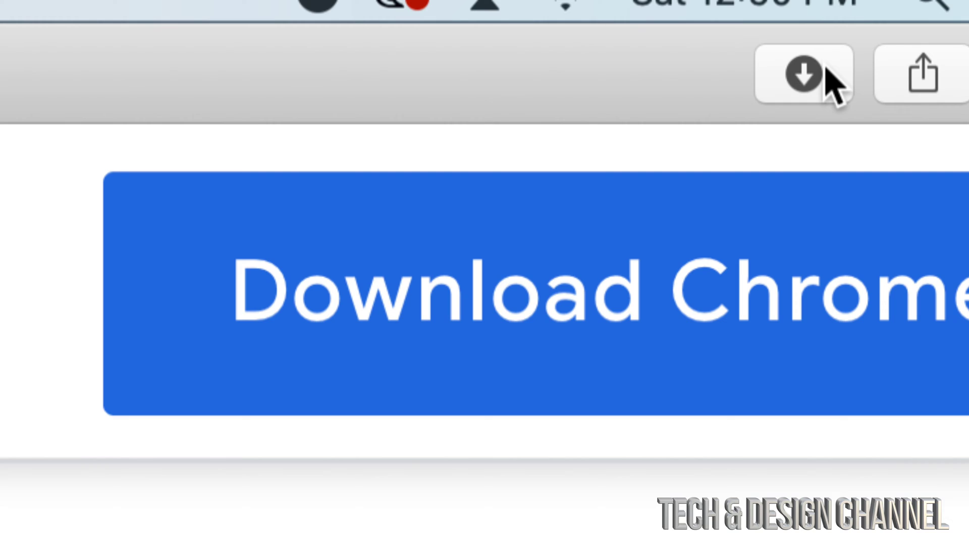
Step: Open googlechrome.dmg from Safari's Downloads list
click(804, 75)
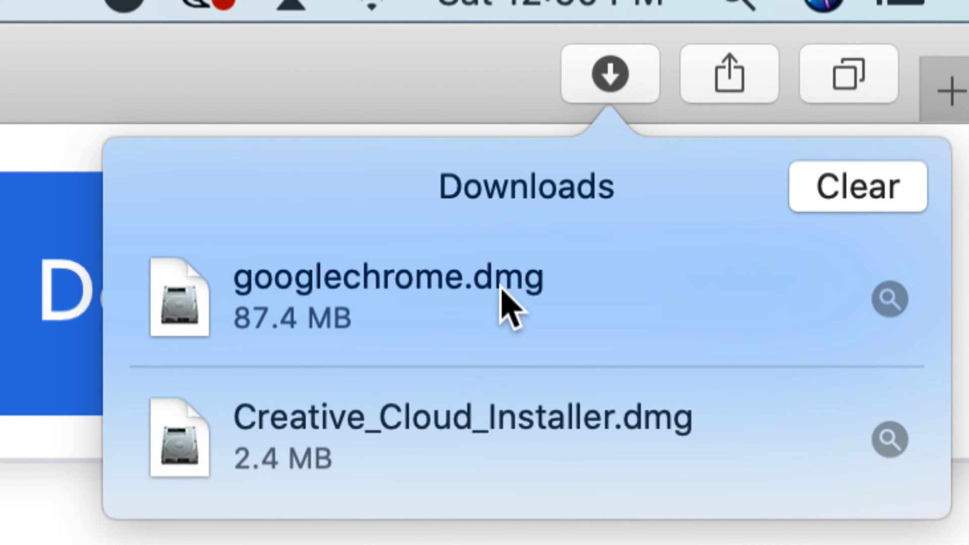
click(364, 298)
double_click(364, 298)
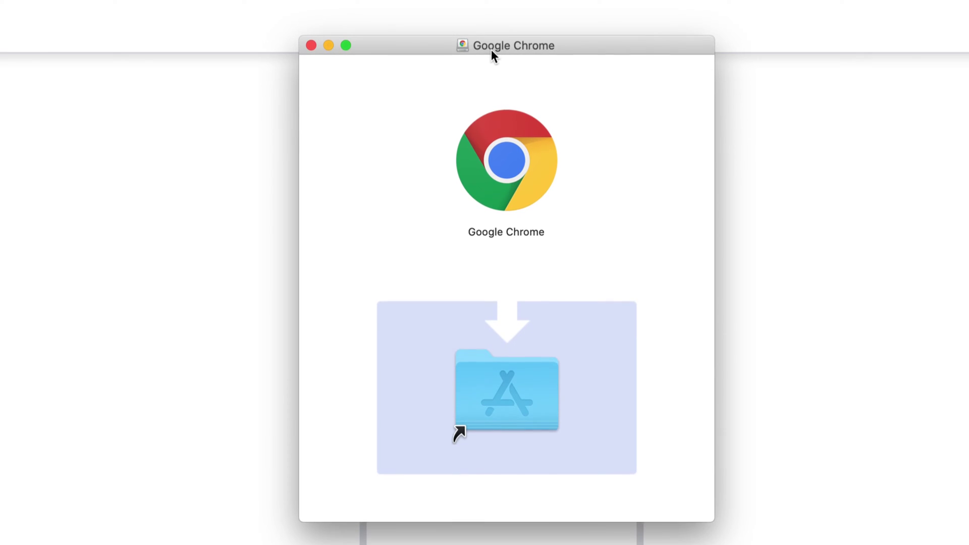
Step: Drag Google Chrome onto the Applications folder, then bring Safari back to the front
drag(519, 158, 513, 383)
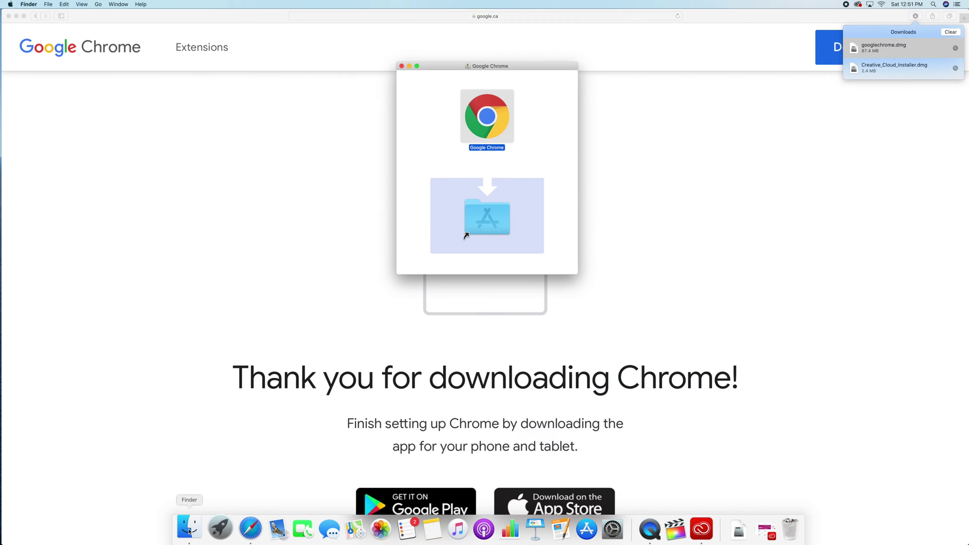
click(905, 66)
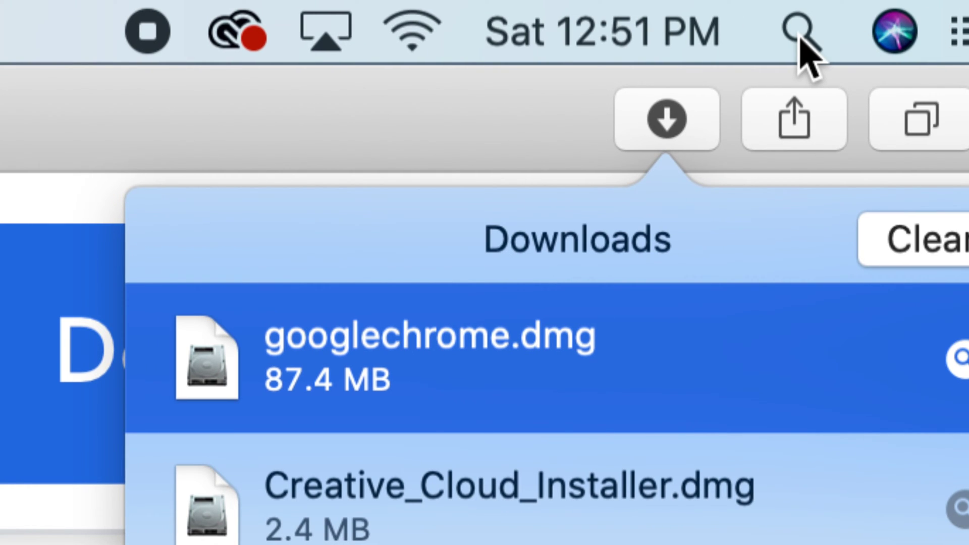
Step: Open Spotlight from the menu bar to search for 'chrome'
click(801, 37)
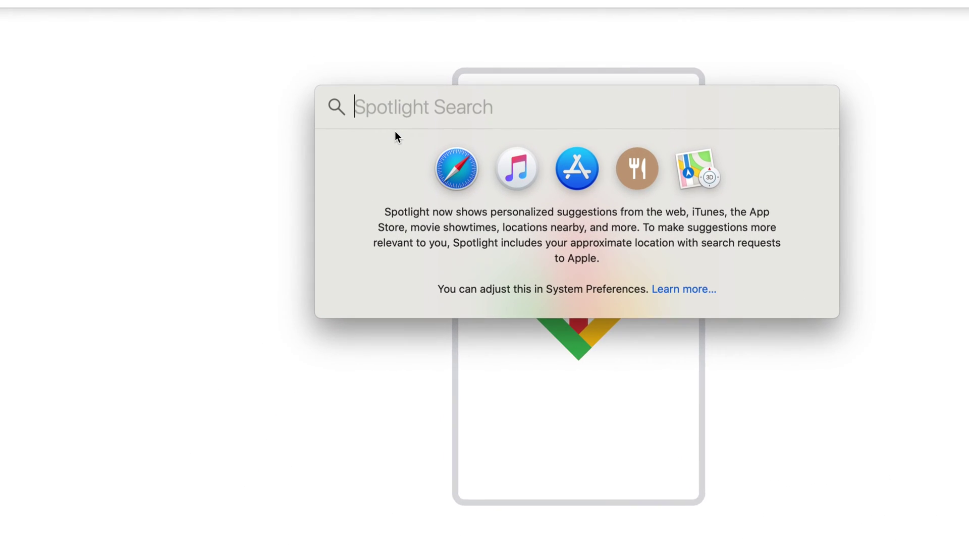
text(chro)
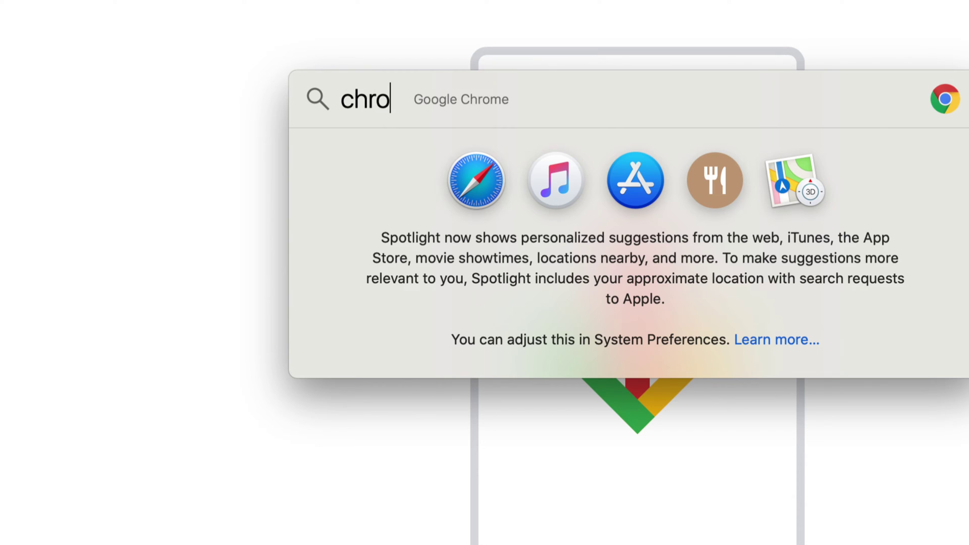
text(me)
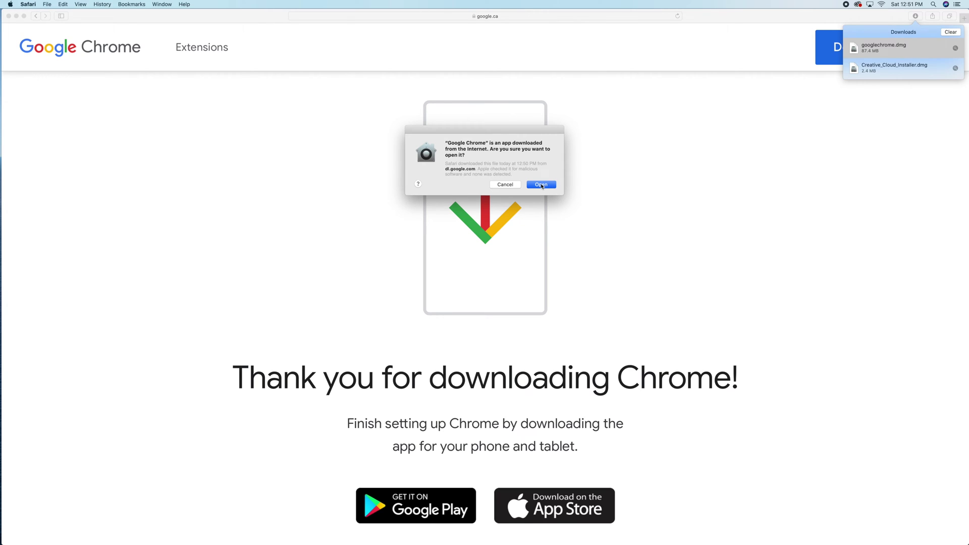
Step: Confirm opening the downloaded Chrome, allow both notification banners, and reposition the welcome window
click(541, 185)
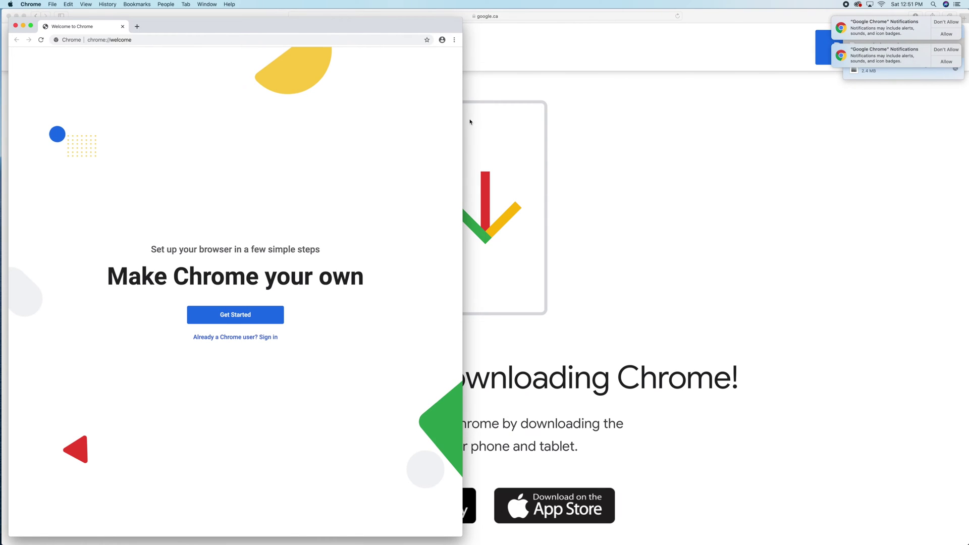
drag(435, 24, 657, 2)
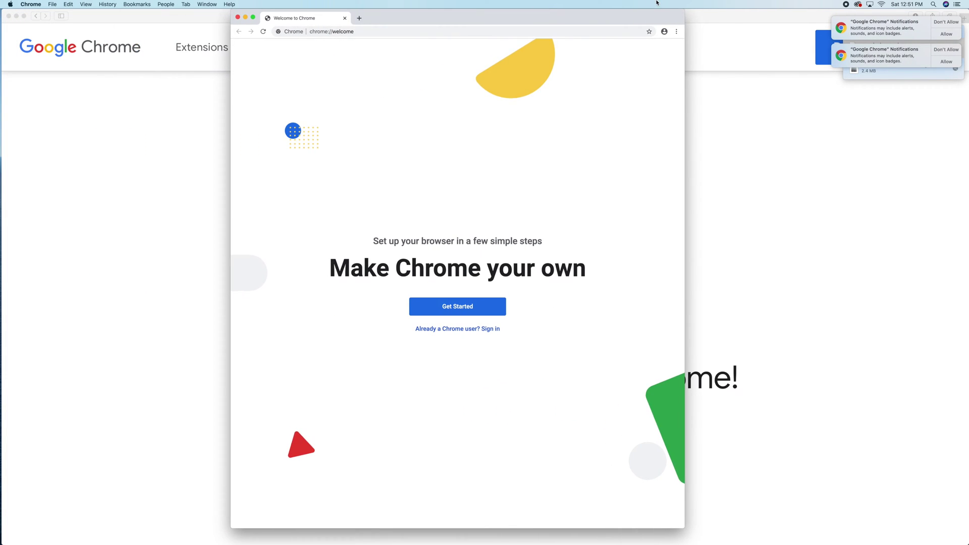
click(947, 61)
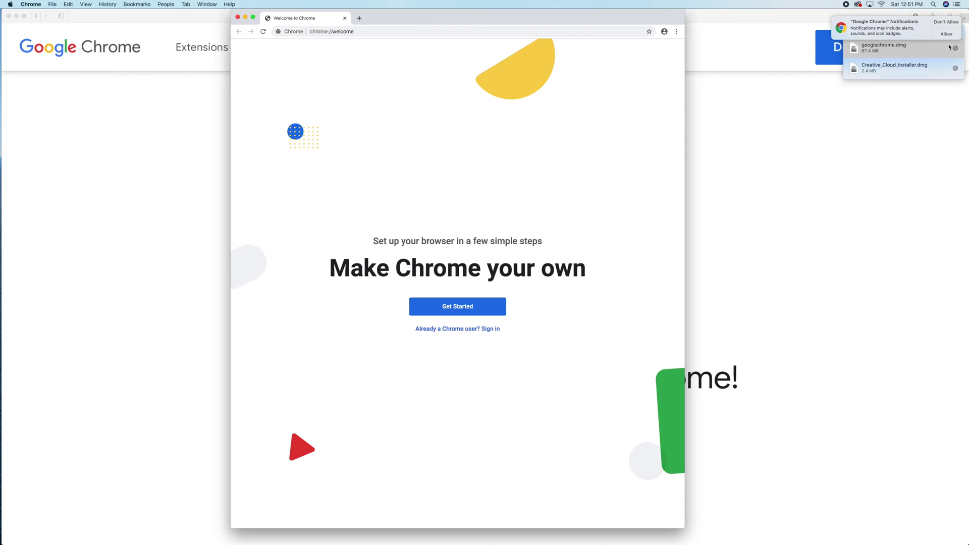
click(946, 35)
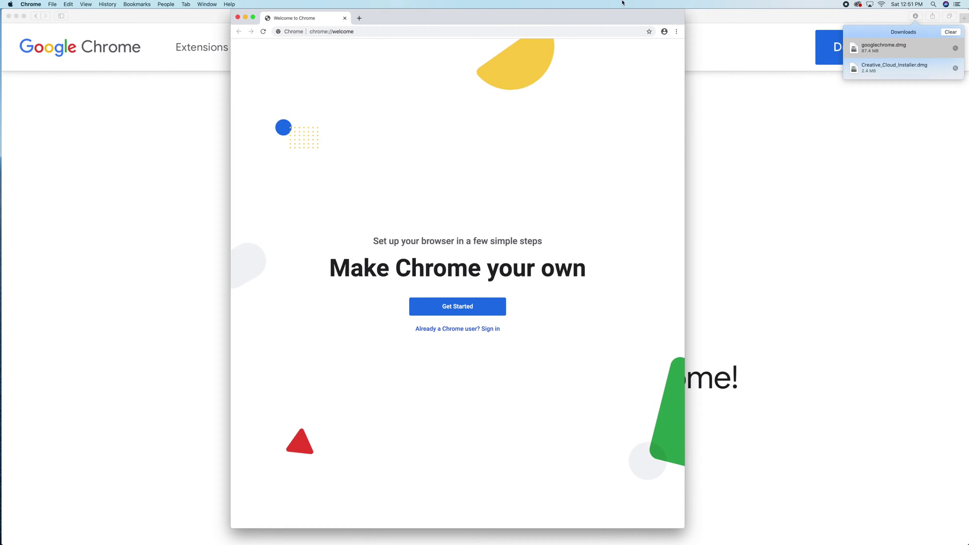
mouse_move(612, 16)
mouse_down()
mouse_move(449, 7)
mouse_move(965, 4)
mouse_up()
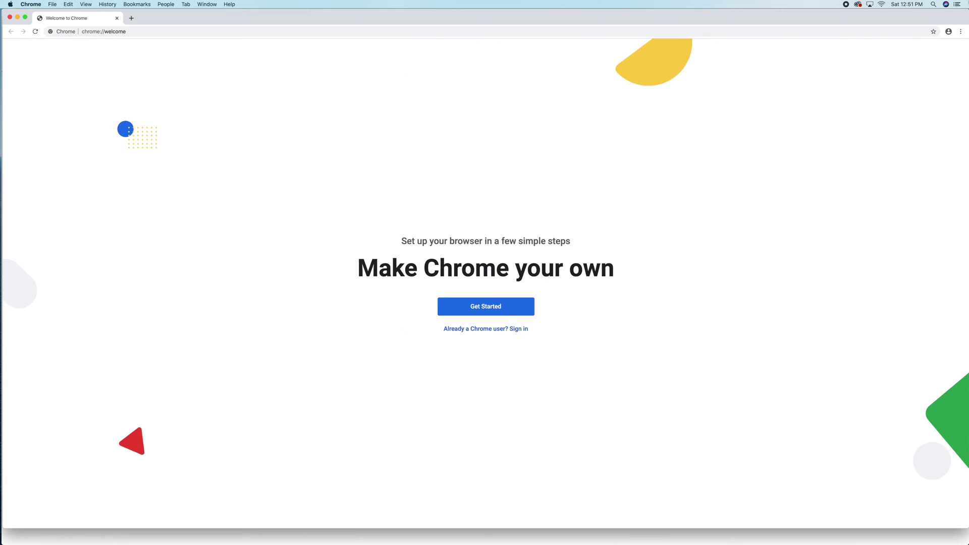
Step: Start setup, keep the Gmail, YouTube and Maps bookmarks, and skip background and default-browser pages
click(504, 308)
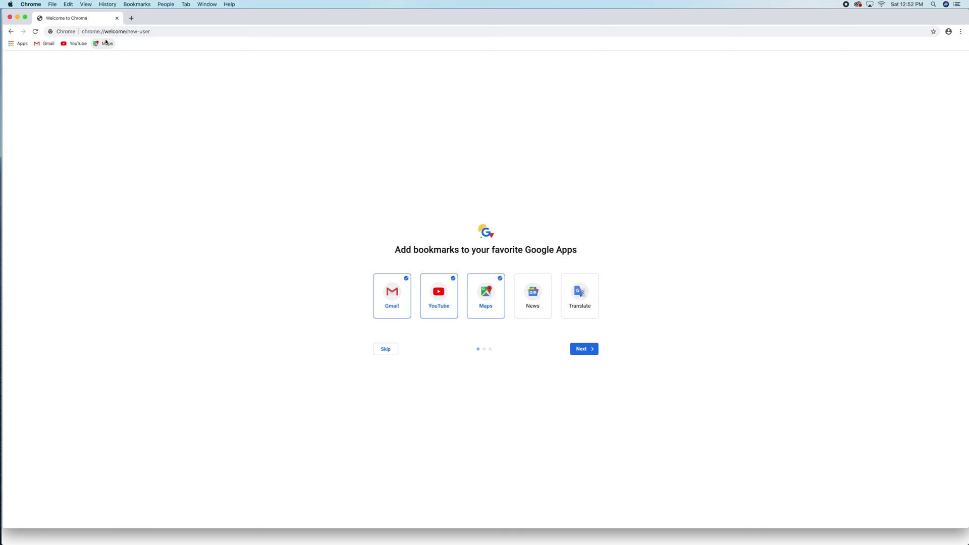
click(148, 35)
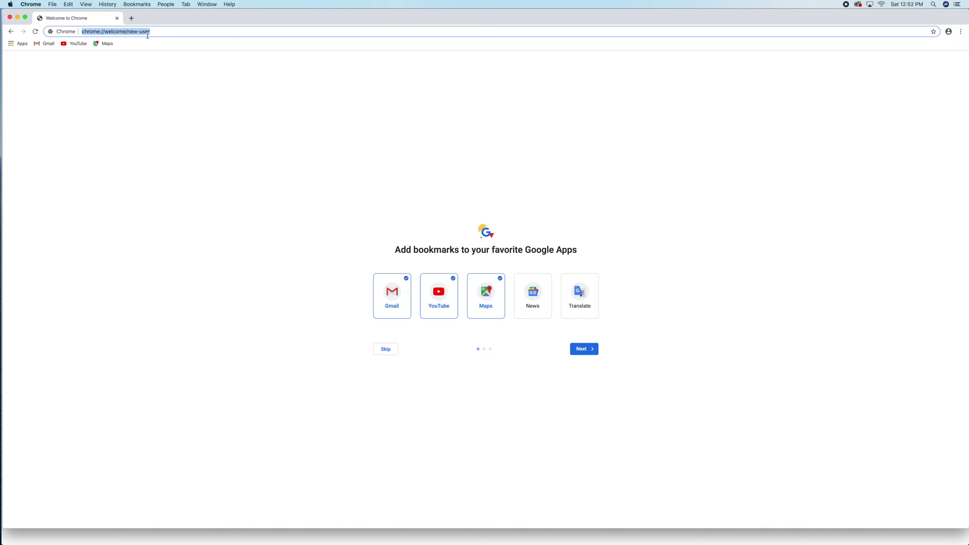
click(387, 349)
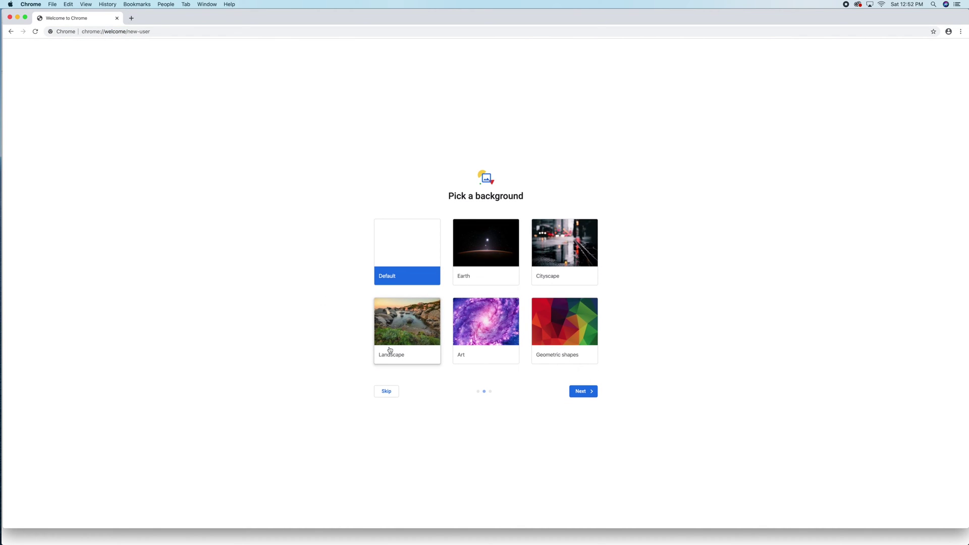
click(387, 392)
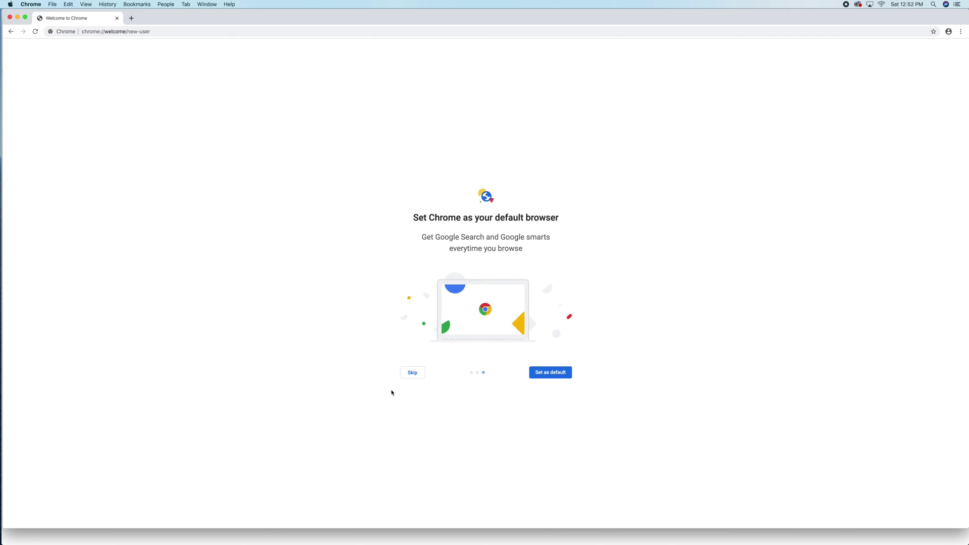
click(413, 372)
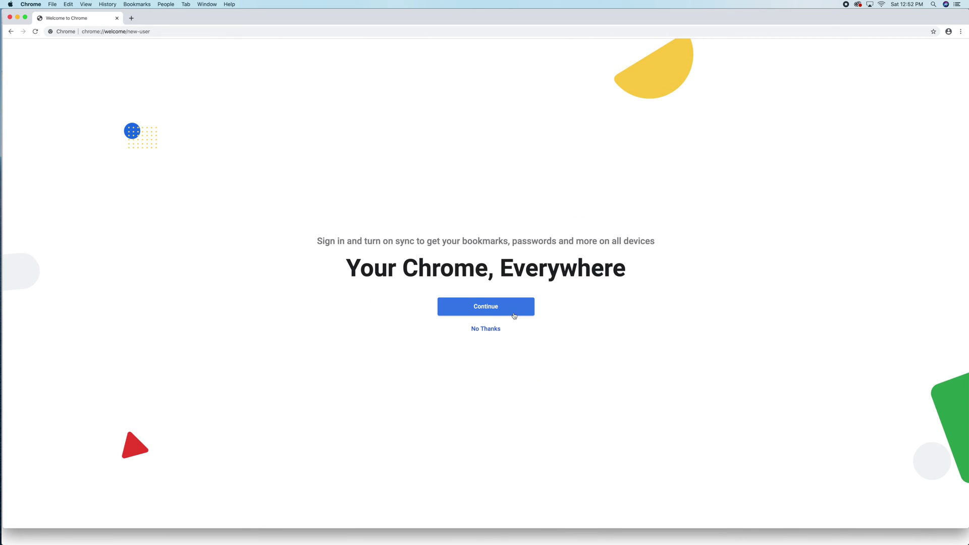
Step: Decline sign-in and sync, then zoom the new tab page to 200%
click(491, 330)
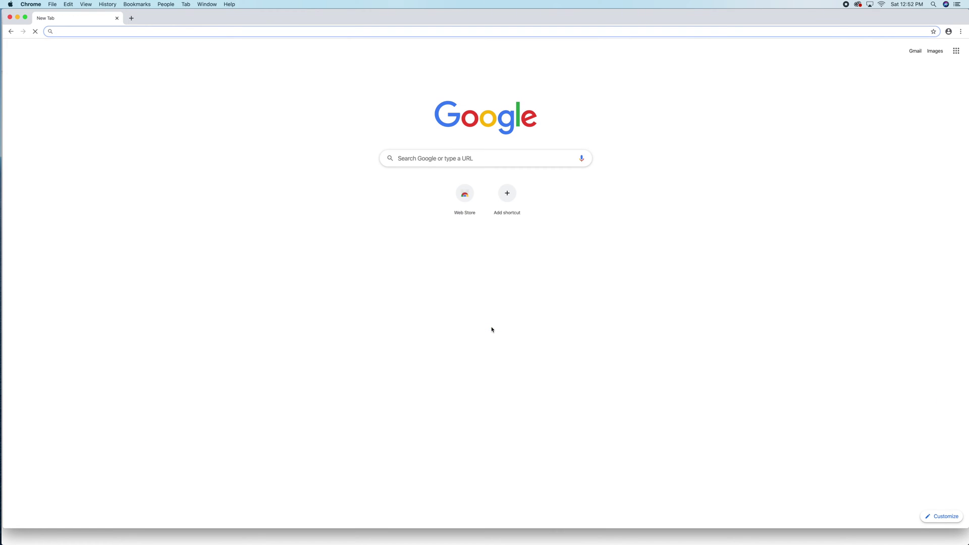
click(427, 157)
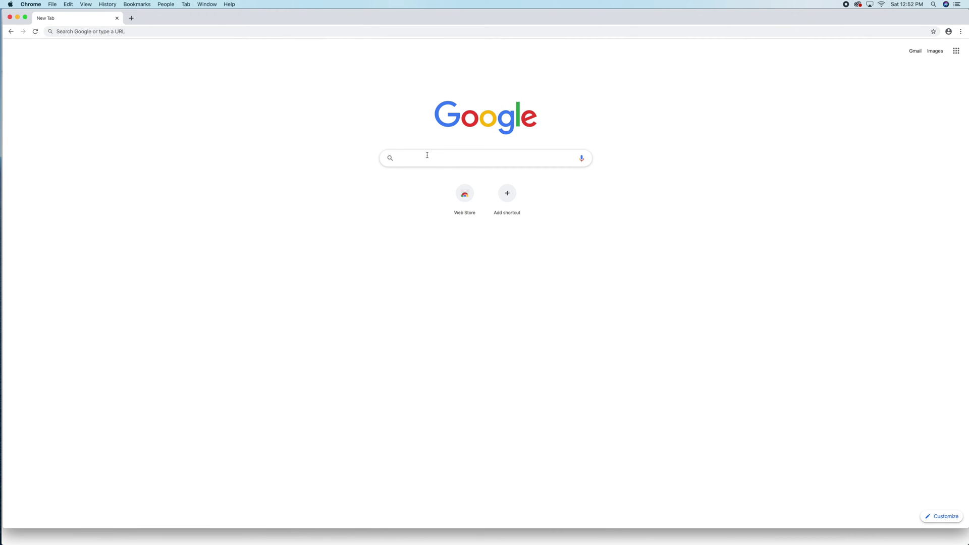
key(super+equal)
key(super+equal)
key(super+equal)
key(super+equal)
key(super+equal)
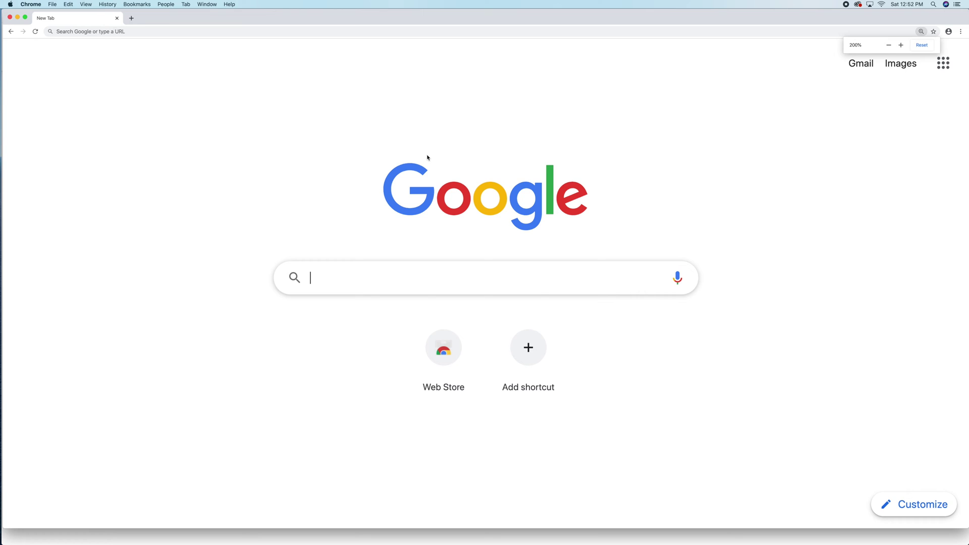
click(495, 118)
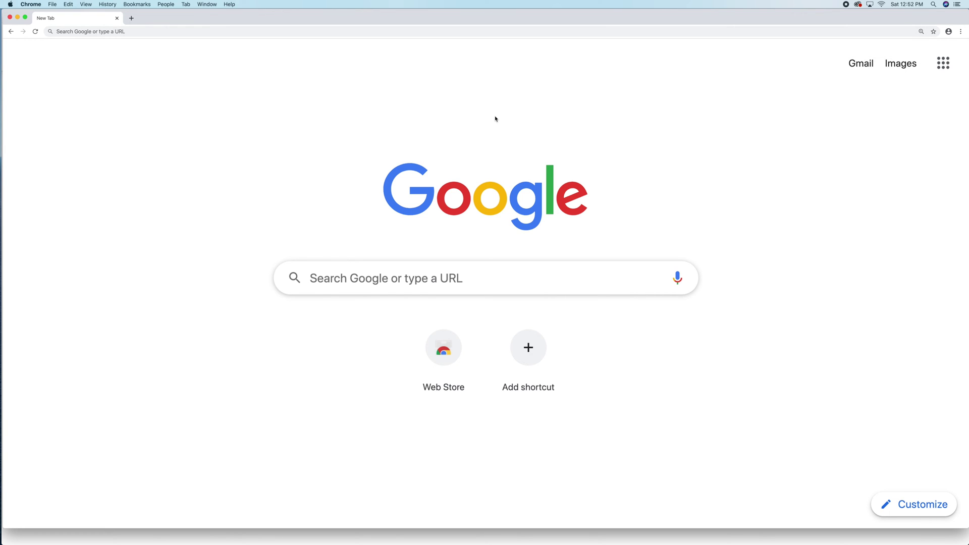